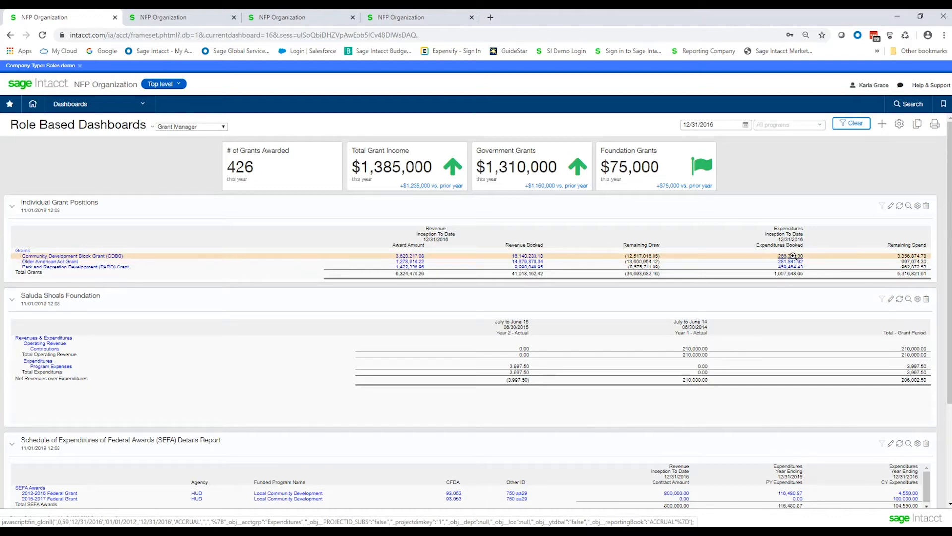
Step: Drill into the expenditures booked for the Community Development Block Grant (CDBG) and examine the 5300 Office Supplies transactions
click(793, 255)
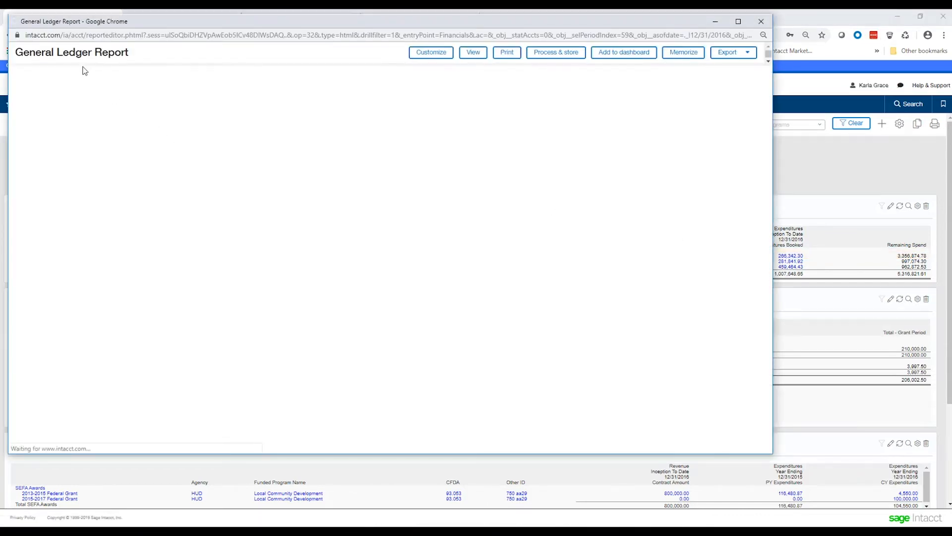
key(ctrl)
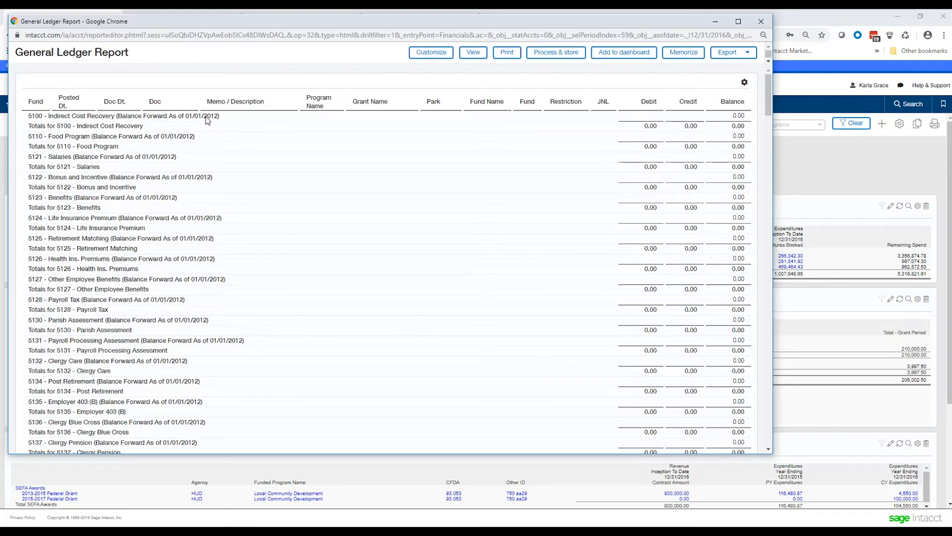
scroll(344, 268, down, 6)
scroll(343, 268, down, 4)
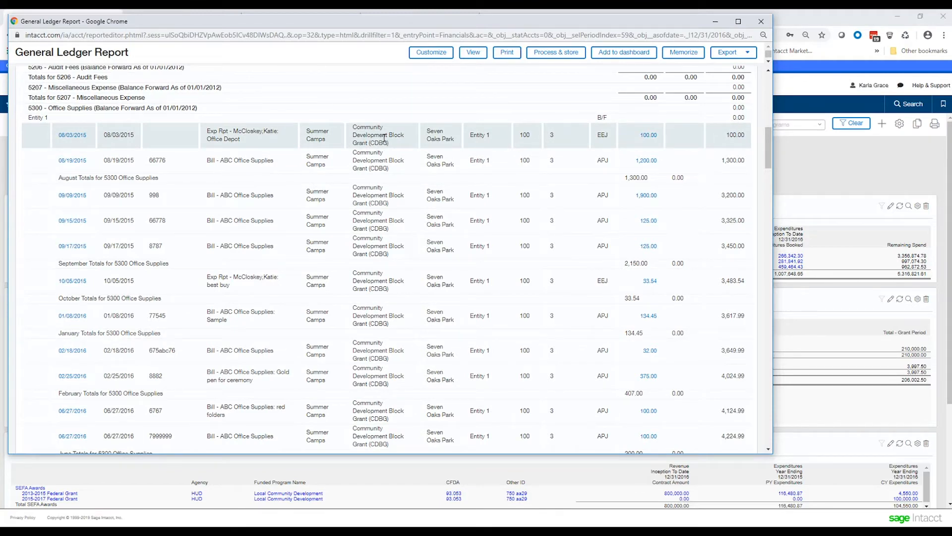
Step: Inspect the grant coding on the ABC Office Supplies bill dated 09/15/2015, then close the General Ledger report window
click(648, 222)
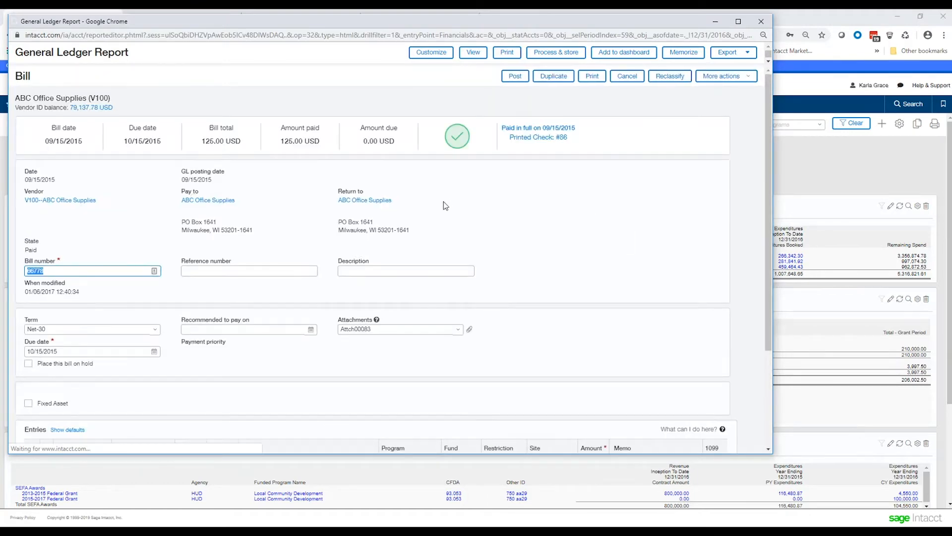
scroll(433, 221, down, 3)
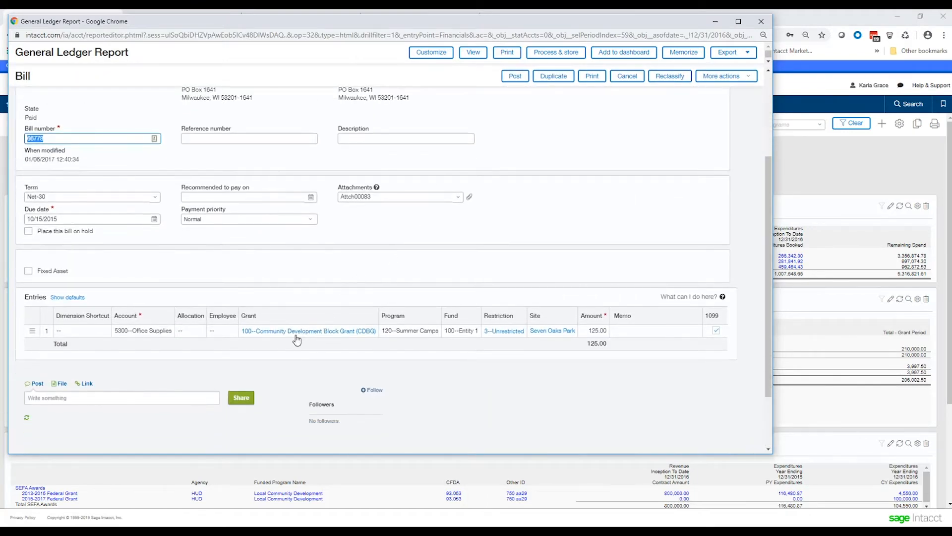
click(304, 335)
click(761, 22)
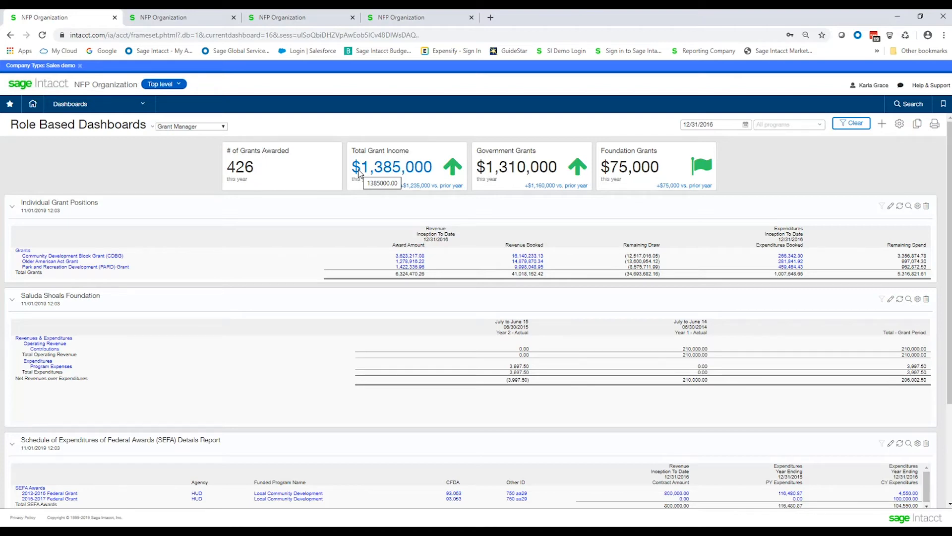
Step: Review the Sam's Club bill's entry line and its expanded details, including the grant coding and billable setting
click(166, 19)
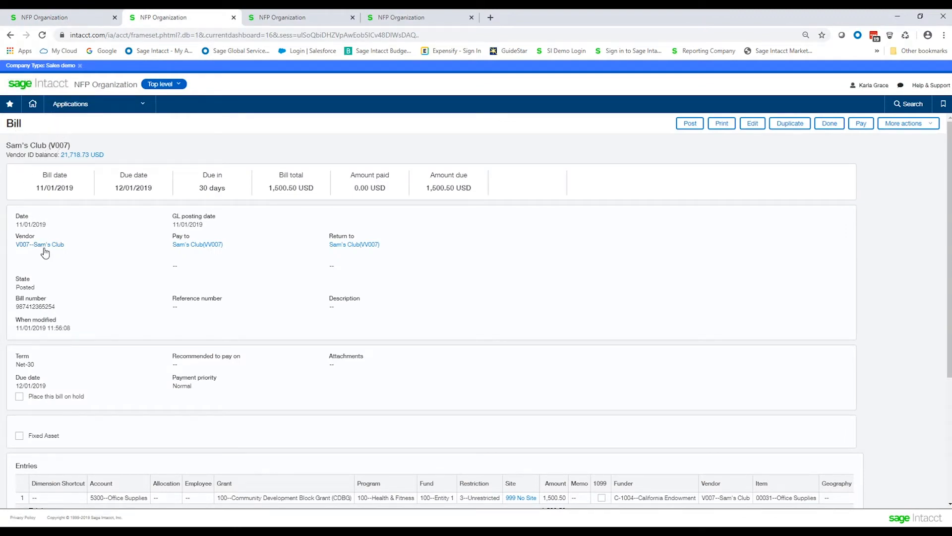
scroll(293, 362, down, 1)
scroll(292, 361, down, 1)
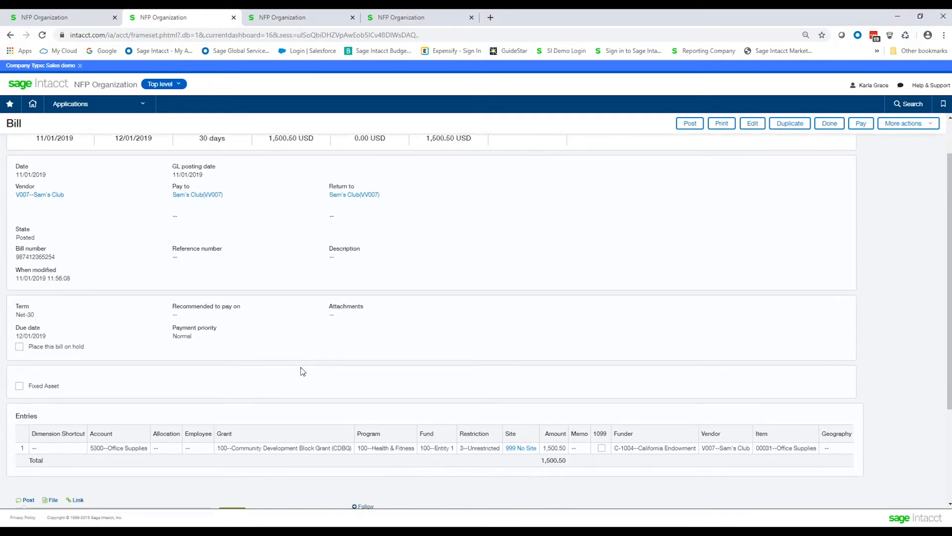
click(266, 449)
scroll(275, 322, up, 1)
scroll(408, 391, down, 3)
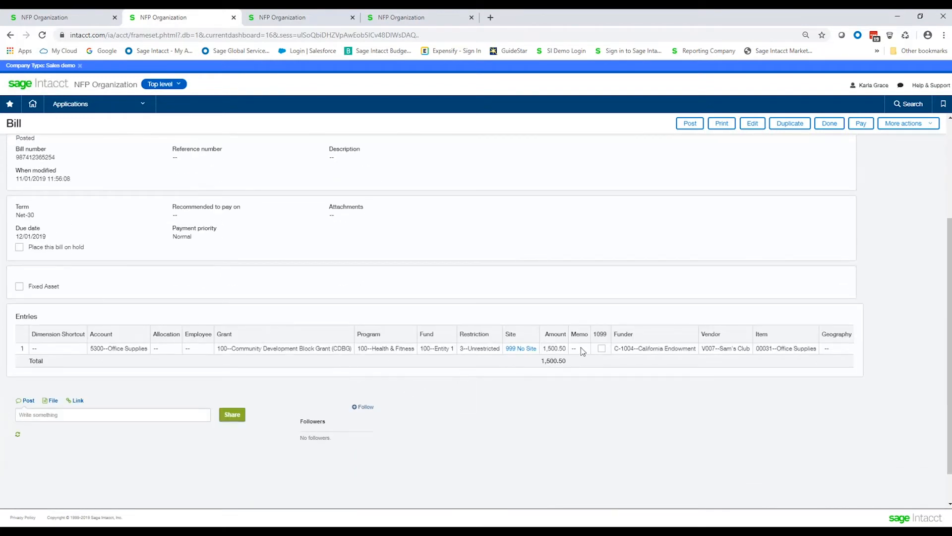
click(455, 361)
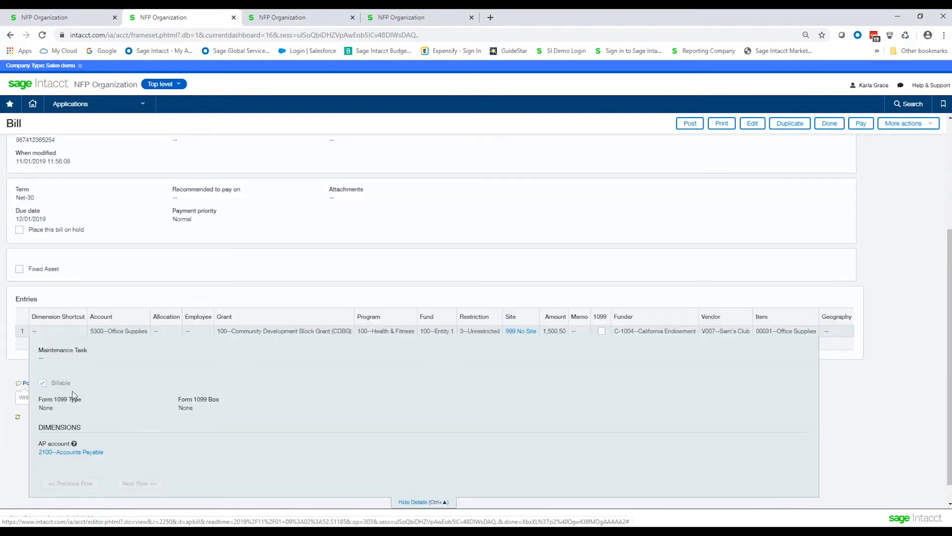
key(ctrl)
Step: Review the approved timesheet's billable hours for the Community Development Block Grant
click(299, 20)
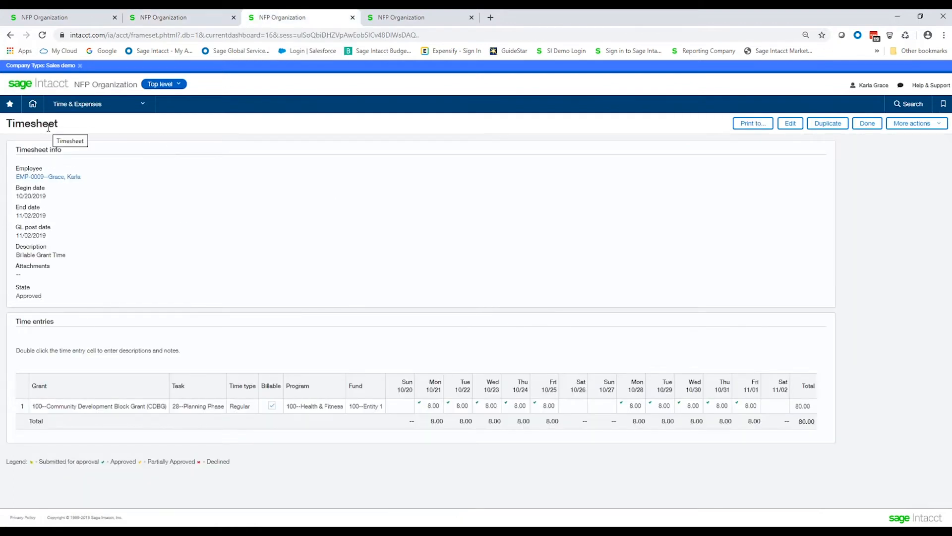
key(ctrl)
key(ctrl)
key(ctrl)
Step: Open the Generate Invoices page of the Grants application
click(410, 23)
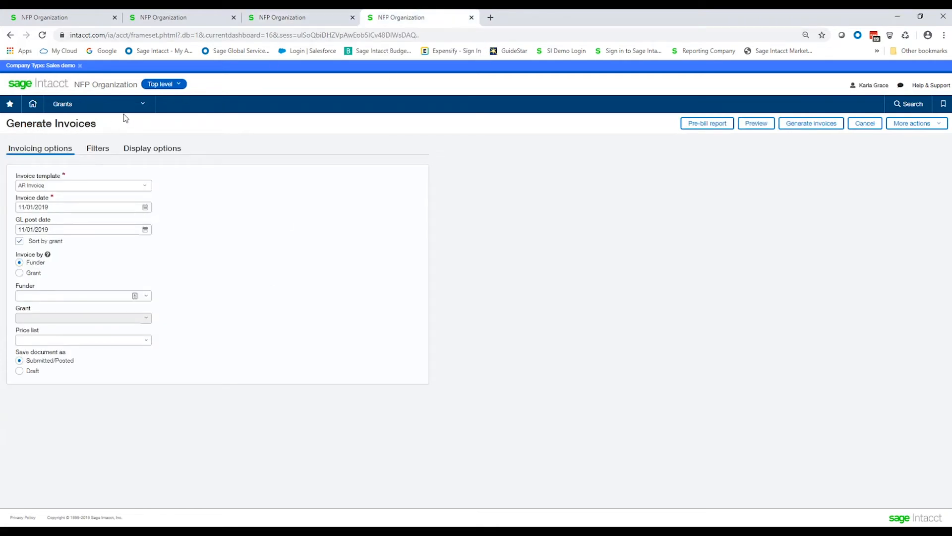
click(142, 107)
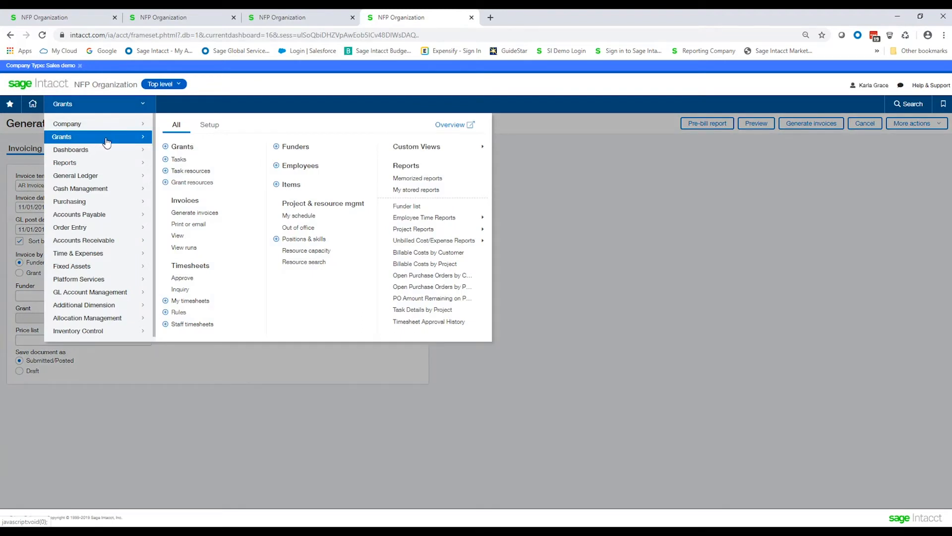
click(208, 213)
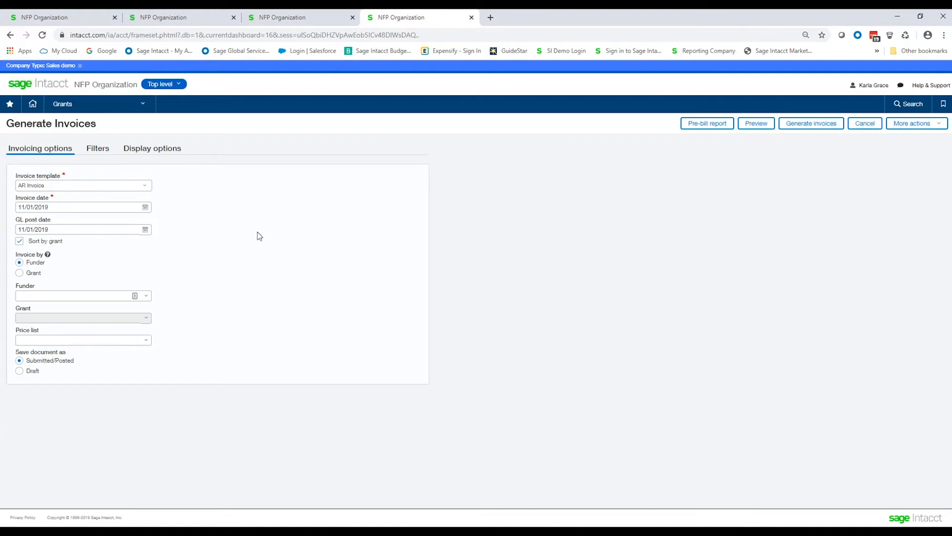
click(809, 127)
Step: Set invoicing by grant and choose 100--Community Development Block Grant (CDBG)
click(19, 273)
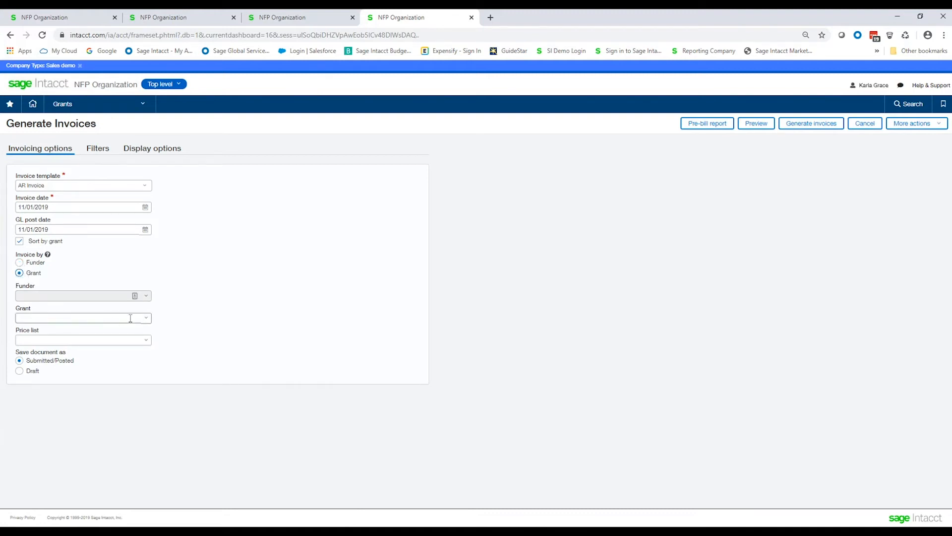
click(147, 320)
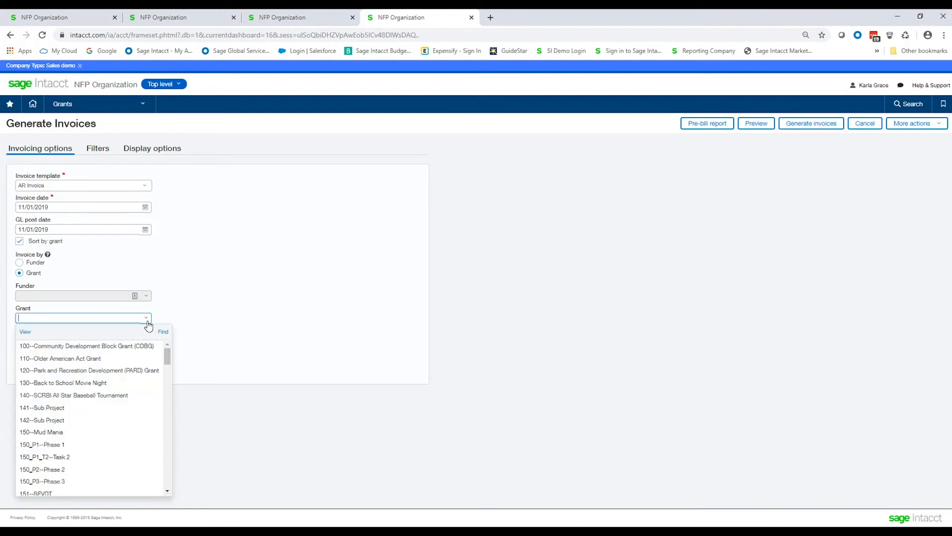
click(112, 346)
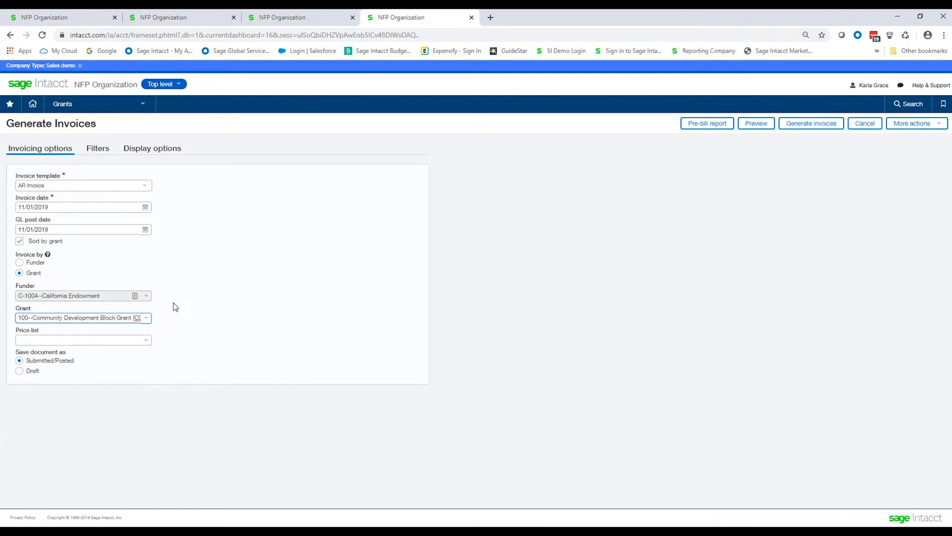
Step: Set the invoice date and GL post date to 10/31/2019 and preview the invoice
click(55, 207)
text(1031)
key(Tab)
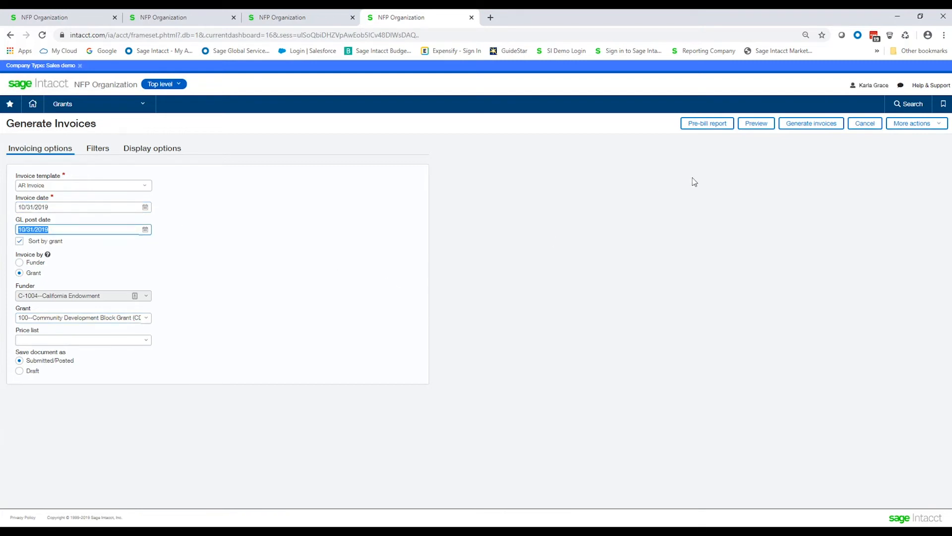
click(754, 128)
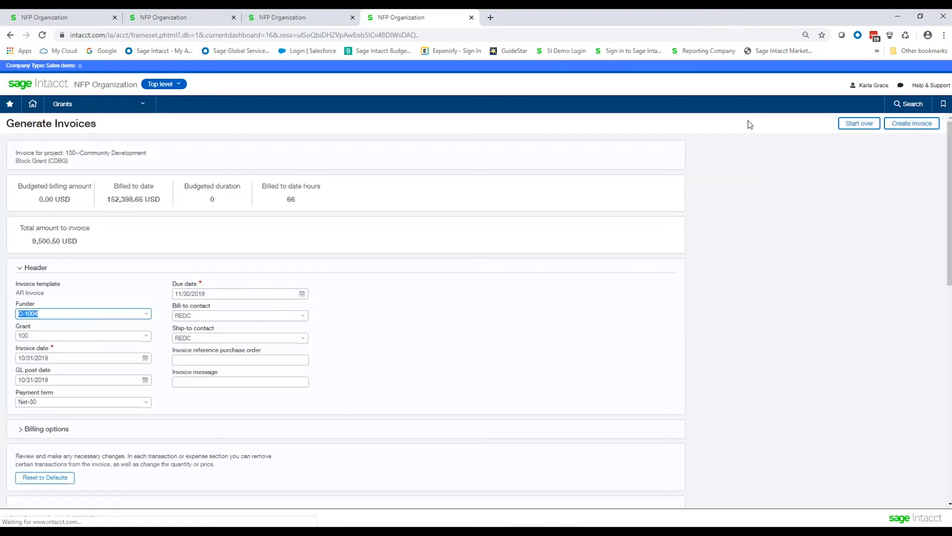
Step: Exclude the 11/01/2019 timesheet entry and the 11/01/2019 Accounts Payable expense from the invoice
scroll(151, 274, down, 2)
scroll(151, 270, down, 3)
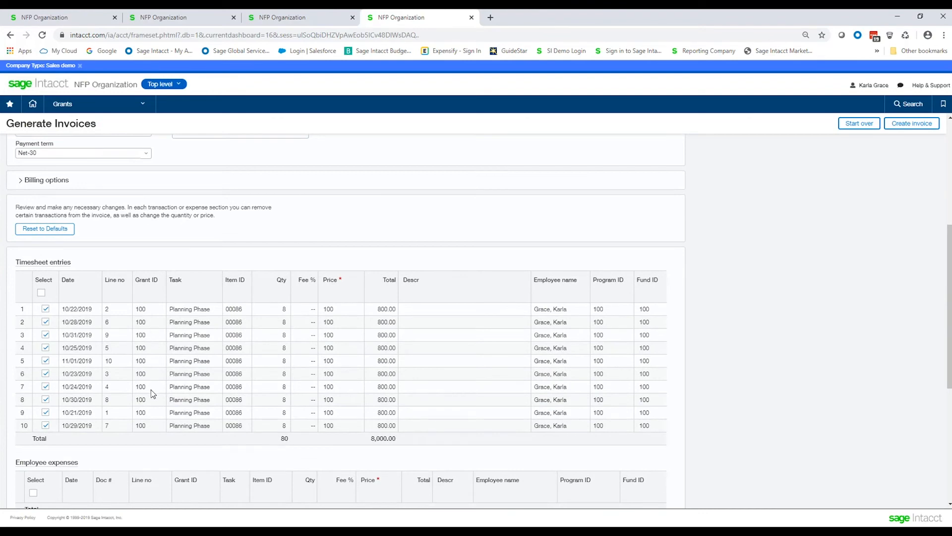
scroll(150, 353, down, 1)
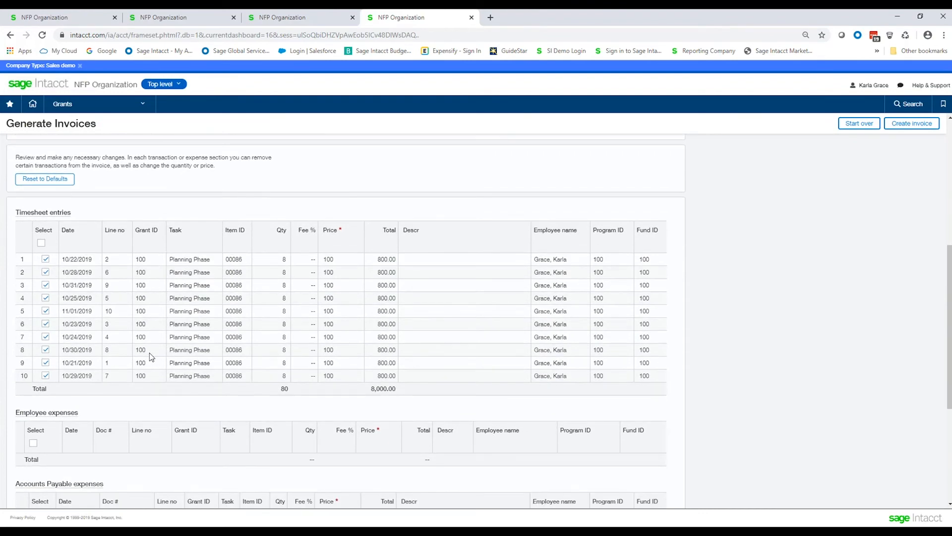
scroll(150, 353, down, 3)
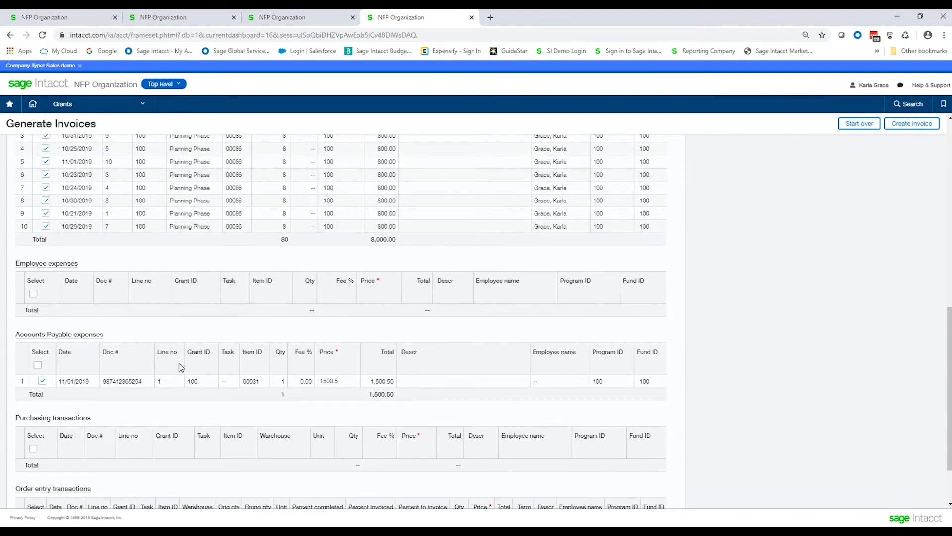
scroll(181, 367, up, 1)
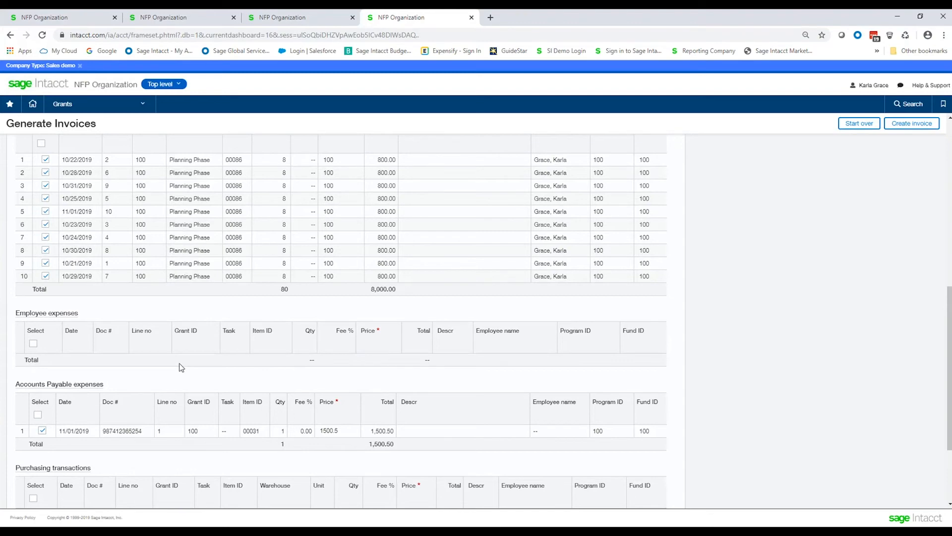
click(45, 211)
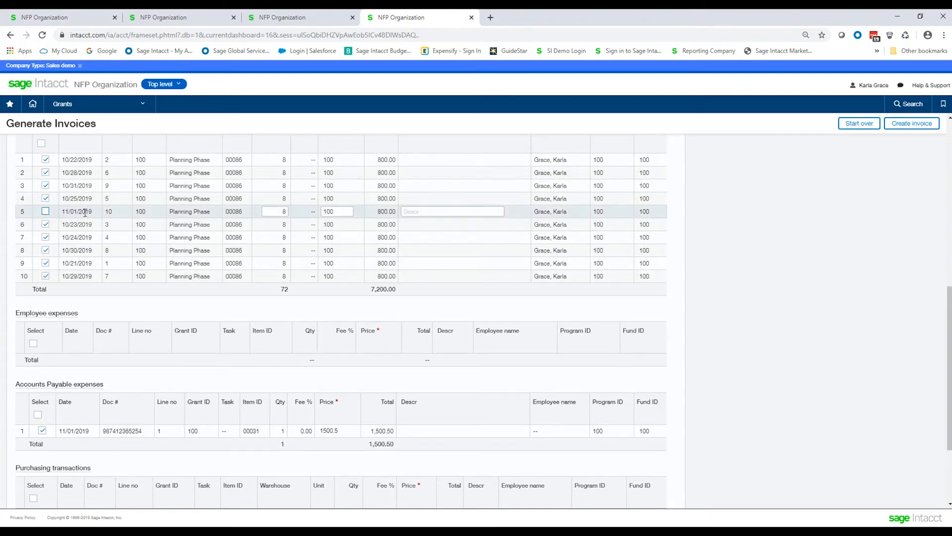
drag(61, 212, 92, 212)
scroll(75, 300, down, 1)
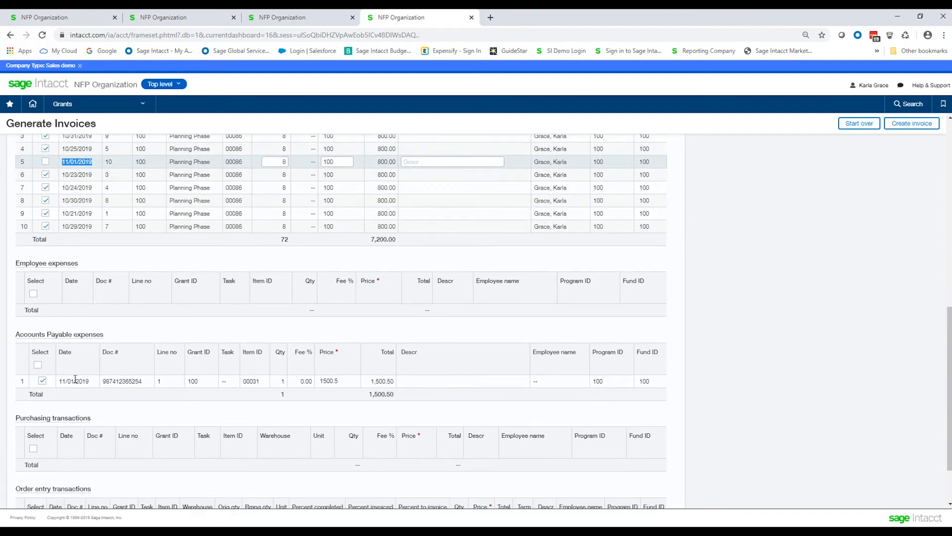
click(42, 381)
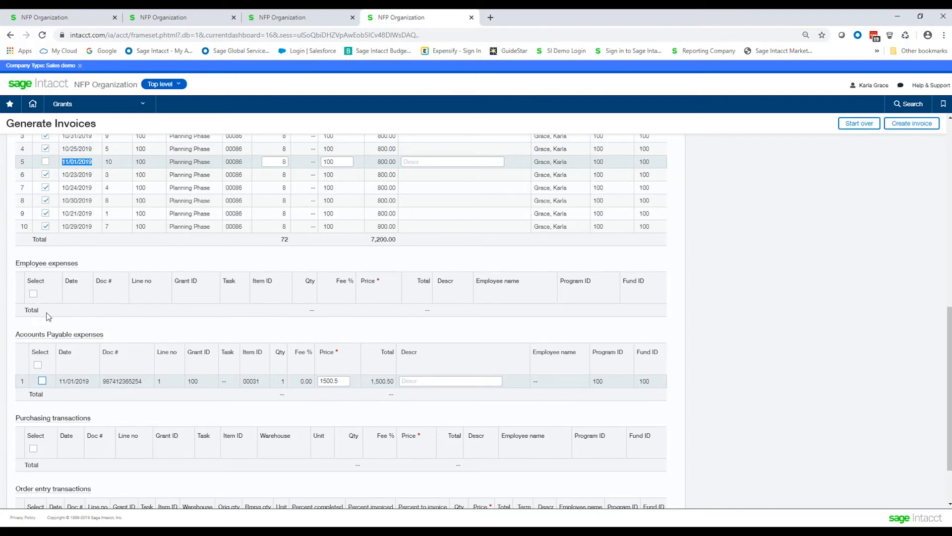
Step: Check the remaining transaction sections and create the invoice from the selected entries
scroll(48, 421, down, 2)
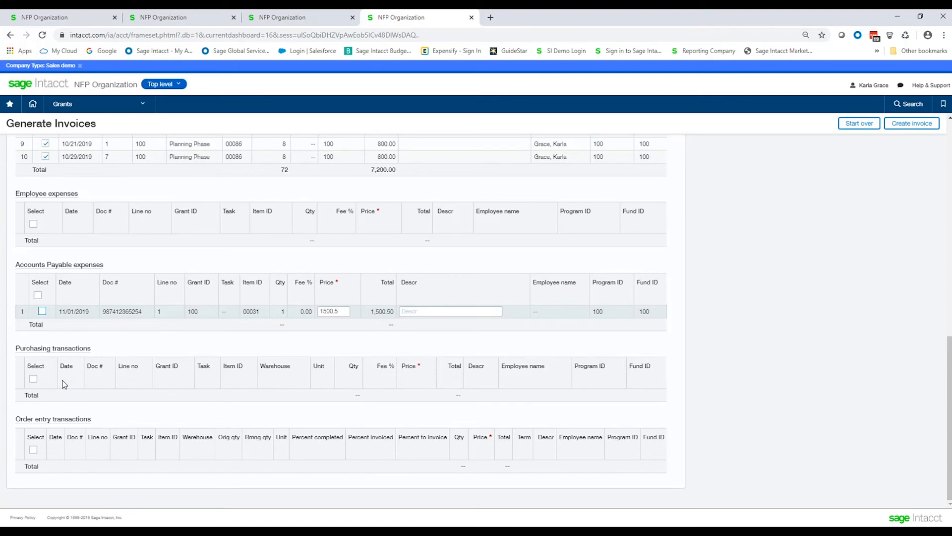
scroll(75, 331, up, 3)
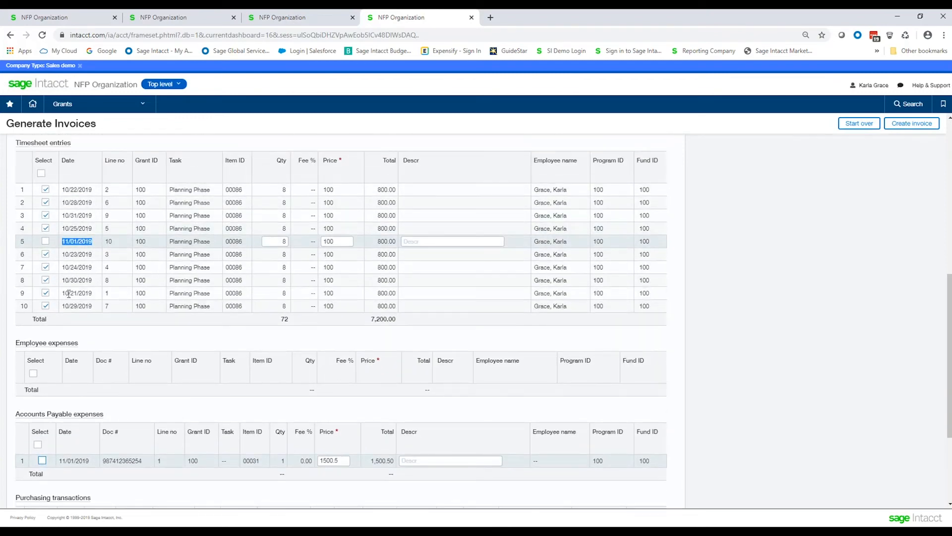
scroll(69, 295, down, 3)
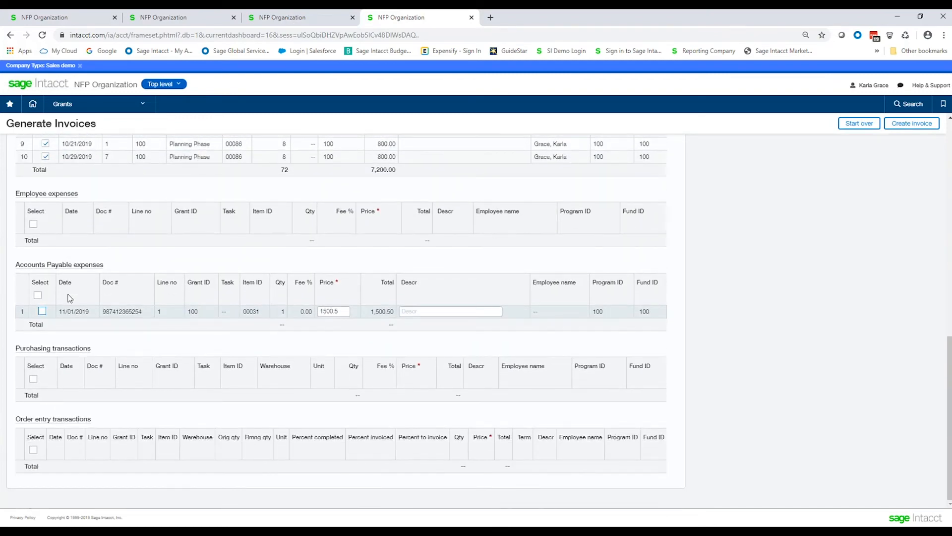
scroll(70, 297, up, 7)
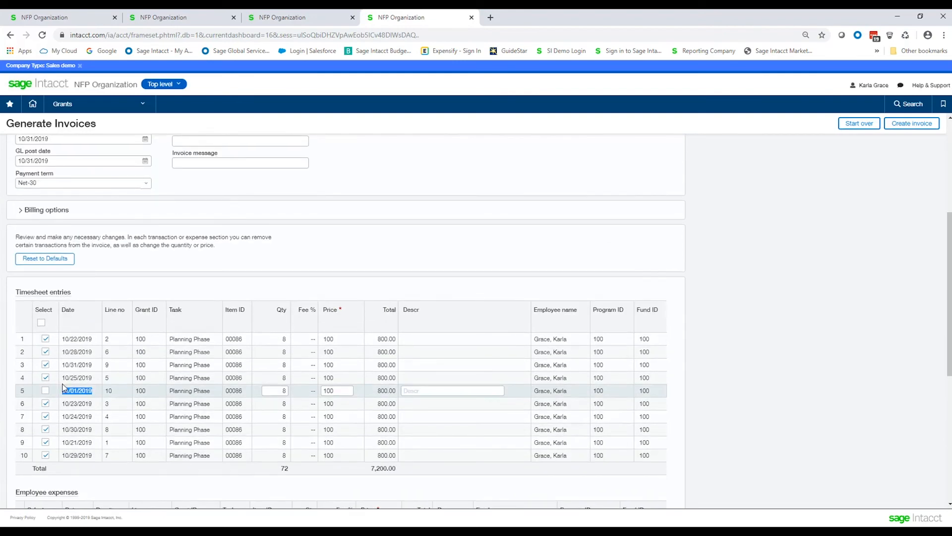
scroll(366, 268, up, 5)
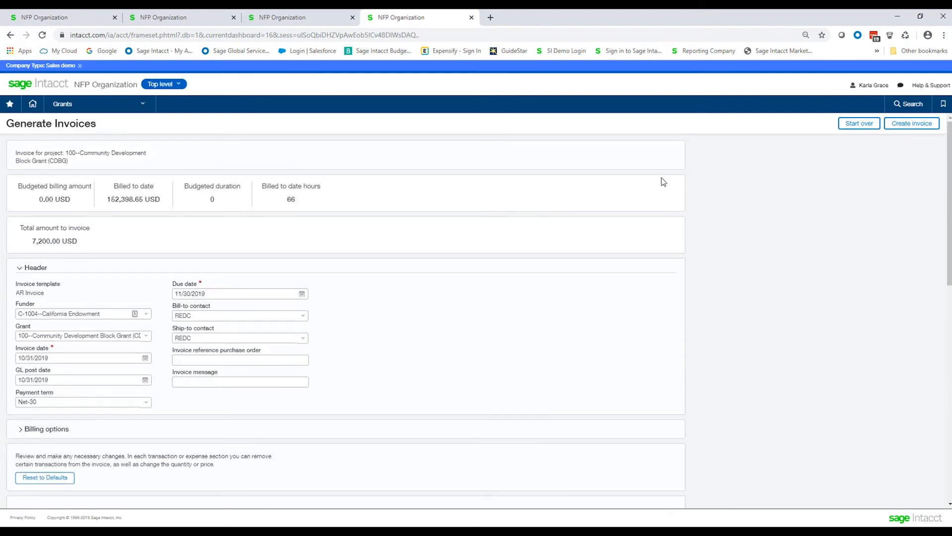
click(914, 124)
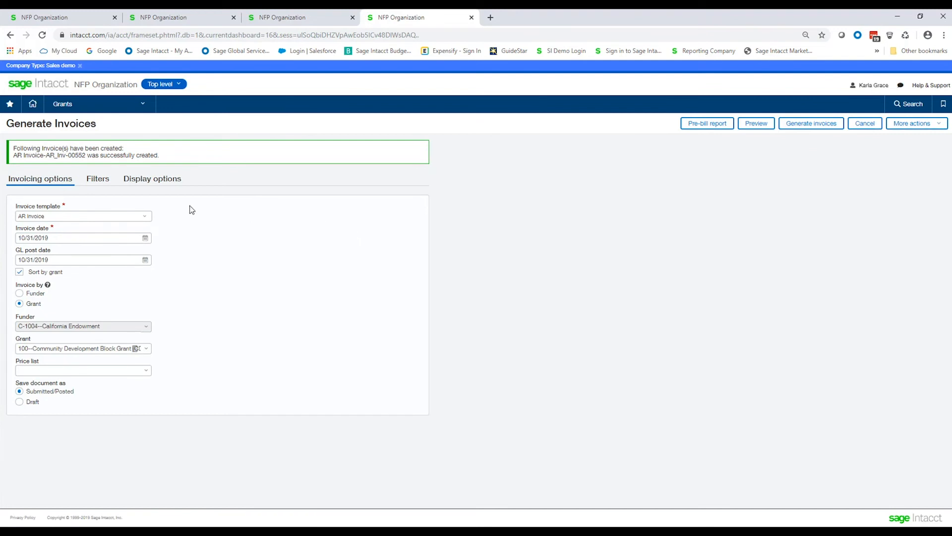
Step: Copy the new AR invoice's document number from the confirmation and leave the Generate Invoices page
drag(87, 155, 46, 154)
right_click(52, 157)
click(70, 163)
click(864, 123)
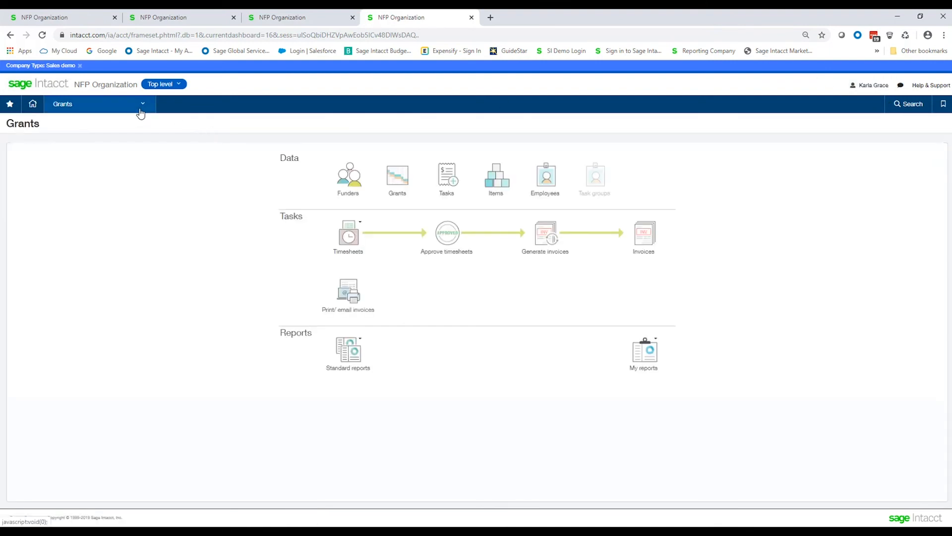
Step: Open the Order Entry list of AR invoices and filter it by the copied document number
click(141, 114)
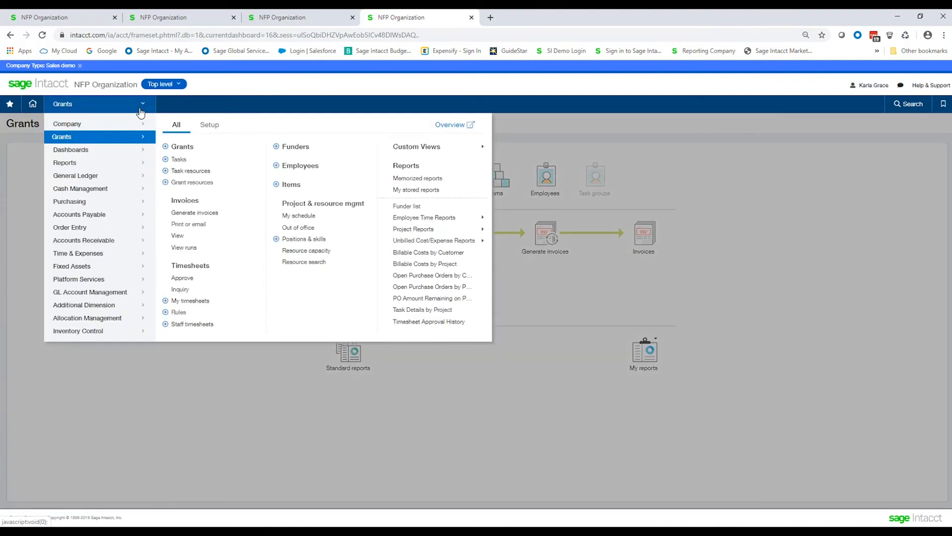
mouse_move(85, 233)
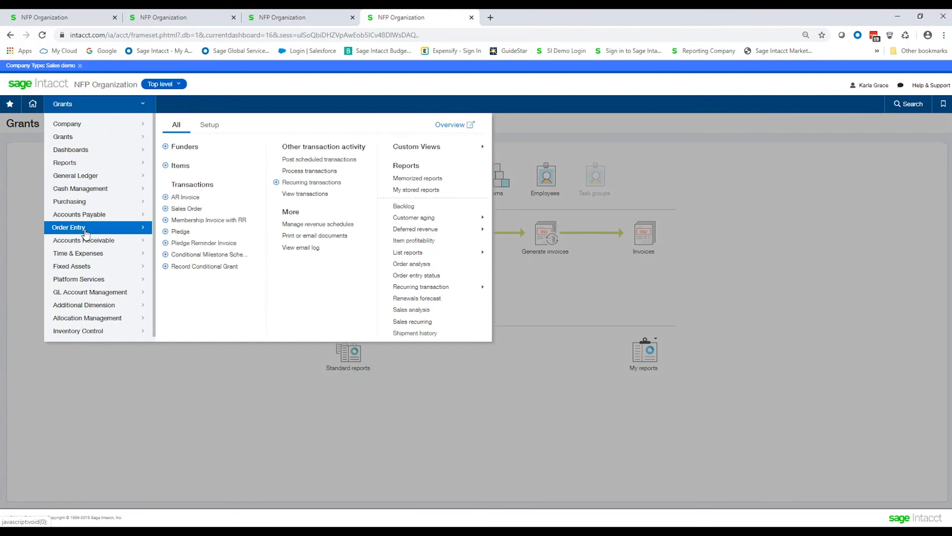
click(187, 196)
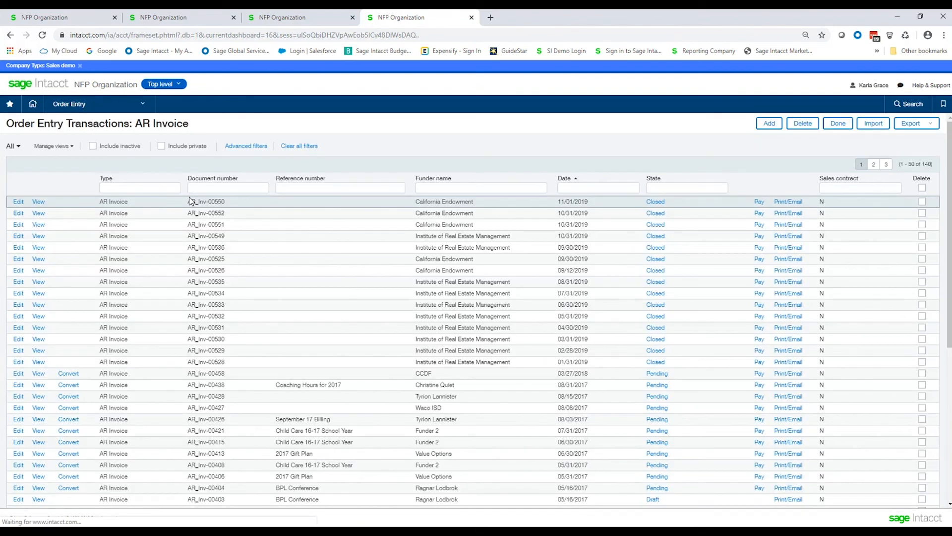
click(205, 189)
key(ctrl+v)
key(Return)
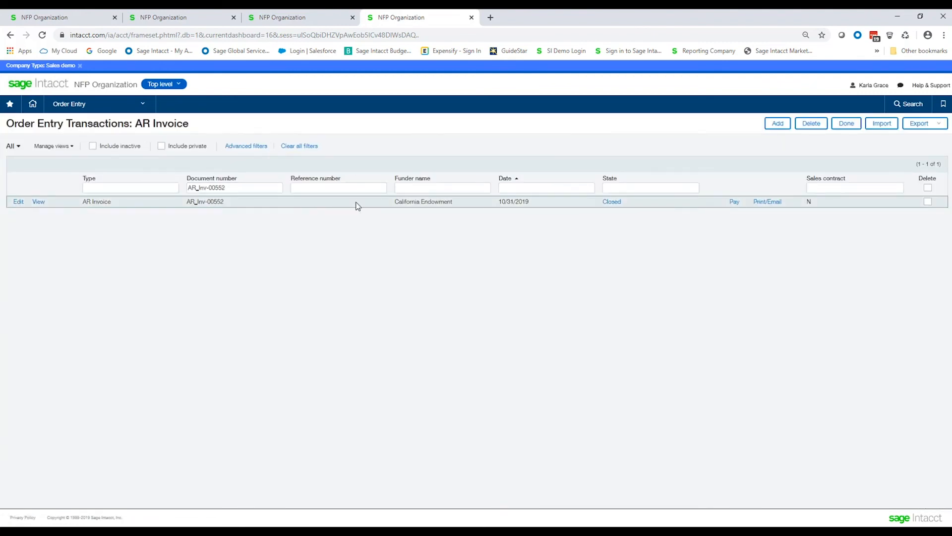
Step: View the filtered AR invoice, examine its funder, grant and entry lines, and close it
click(34, 206)
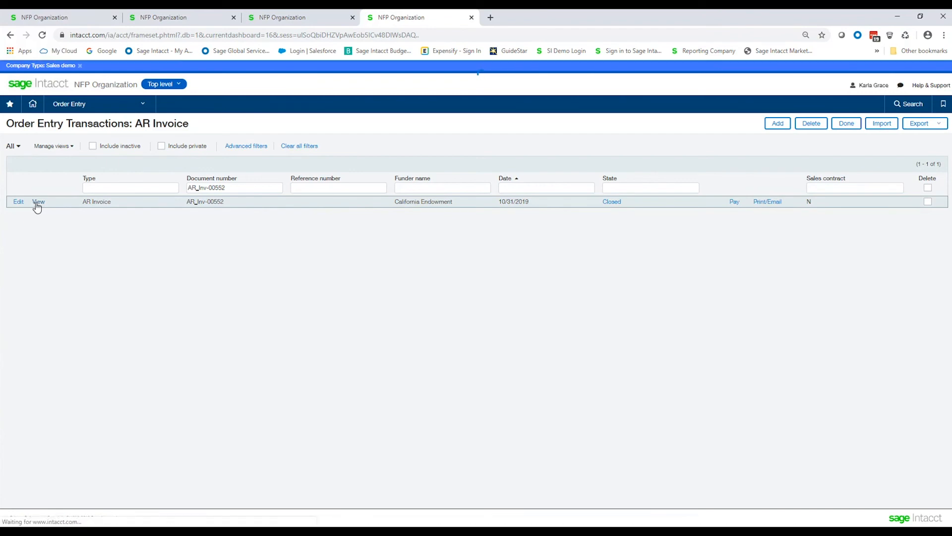
scroll(240, 261, down, 2)
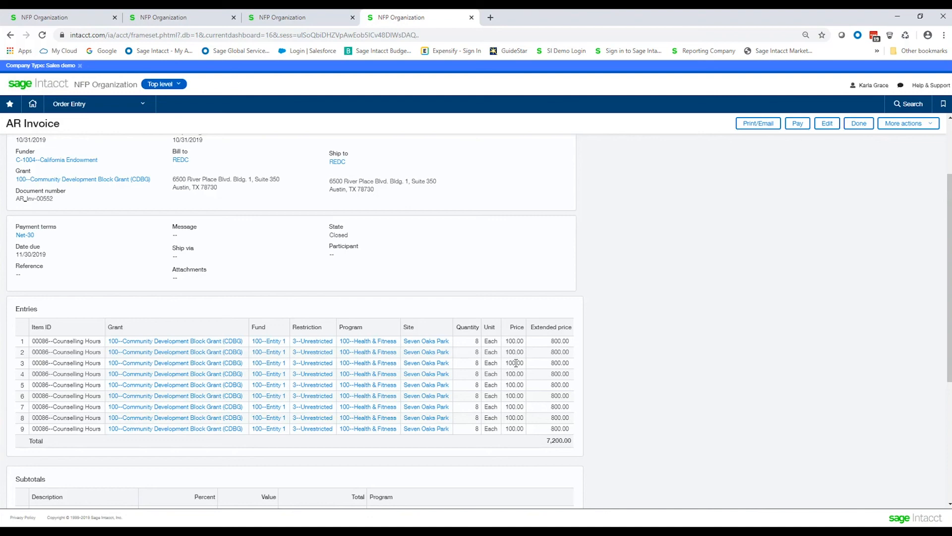
click(81, 163)
click(859, 127)
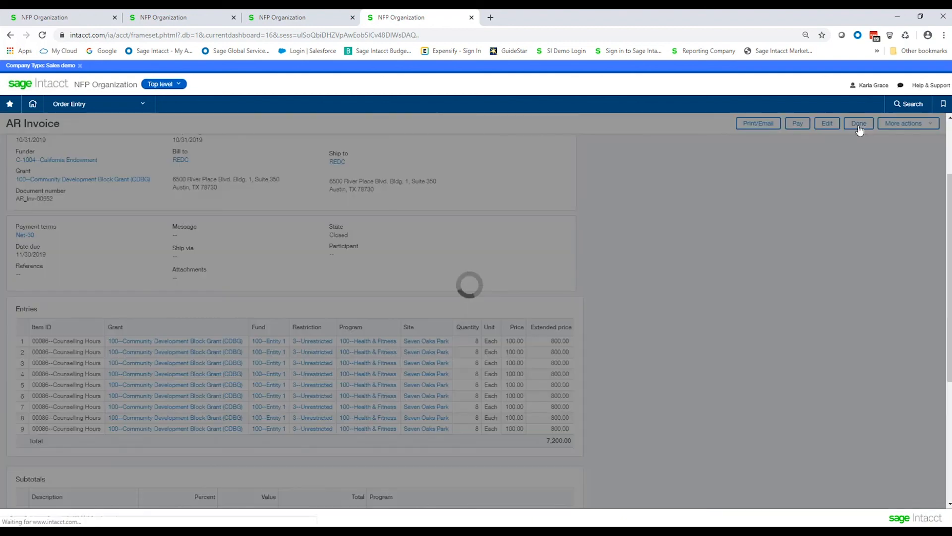